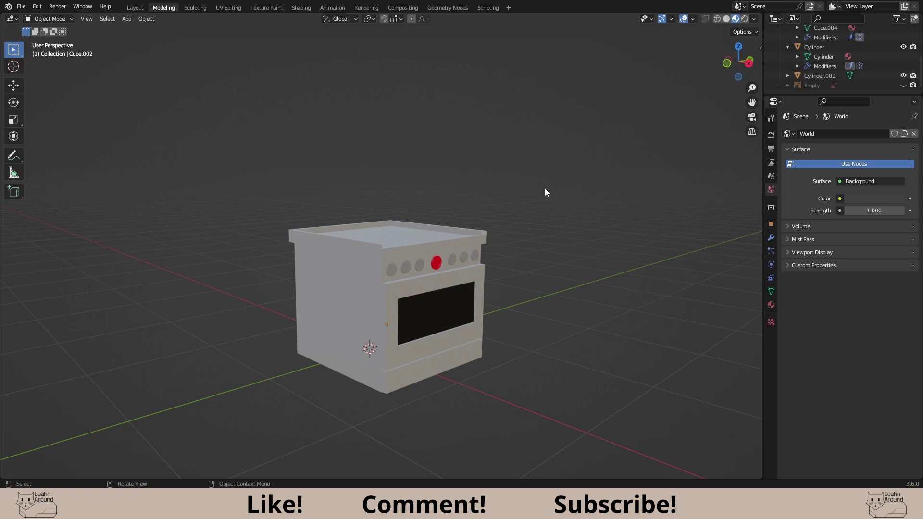
- Save a copy of the Blender stove as Stove.blend in the Godot project's Models folder
middle_click_drag(545, 188, 417, 197)
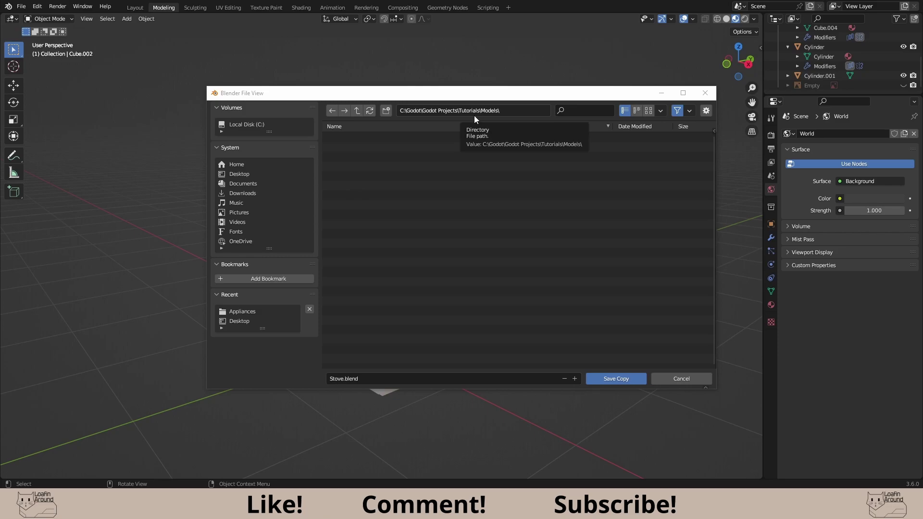
left_click(610, 381)
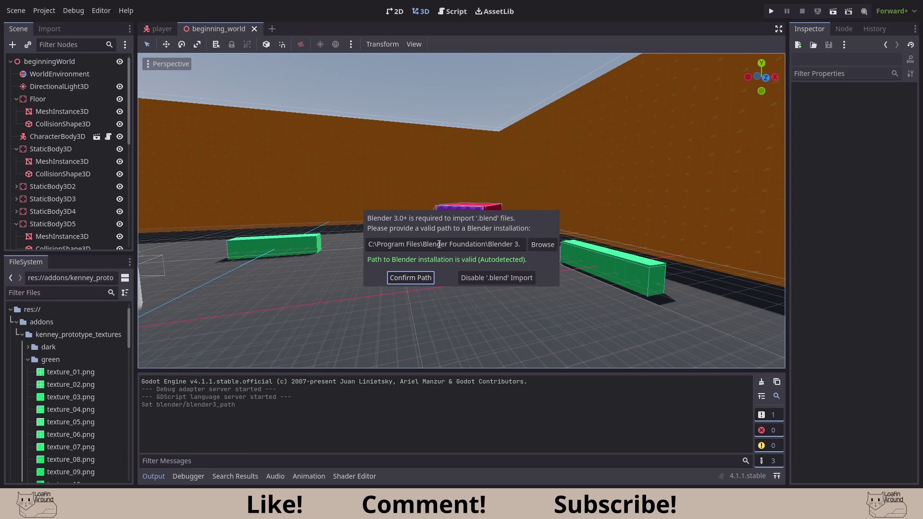
- Accept Godot's autodetected Blender installation path so Stove.blend imports
left_click(402, 277)
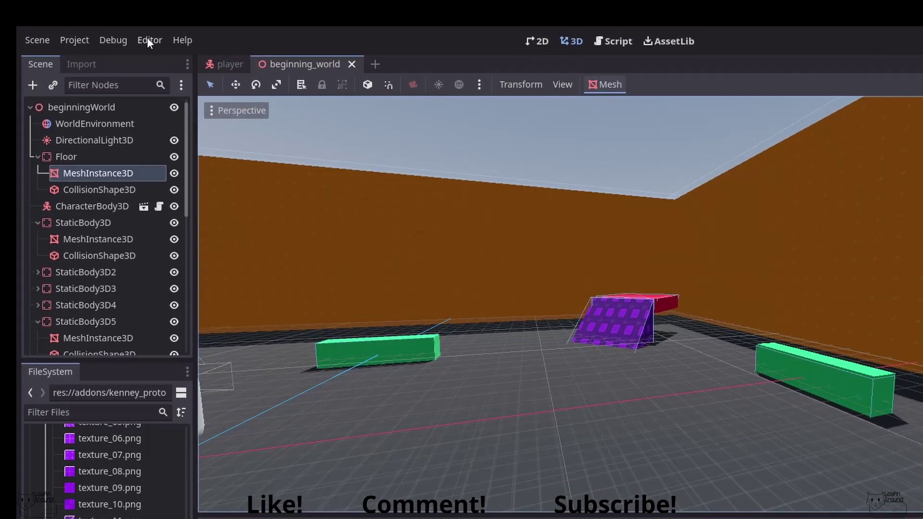
- In Editor Settings, confirm the Blender 3 Path points to the Blender 3.6 folder
left_click(101, 11)
left_click(207, 89)
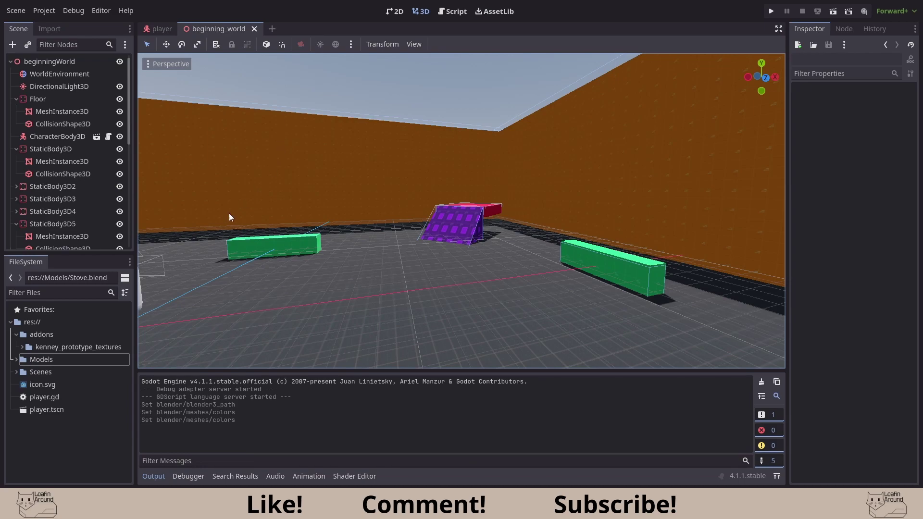
- Open the Advanced Import Settings for Stove.blend from the Models folder
left_click(16, 360)
left_click(16, 359)
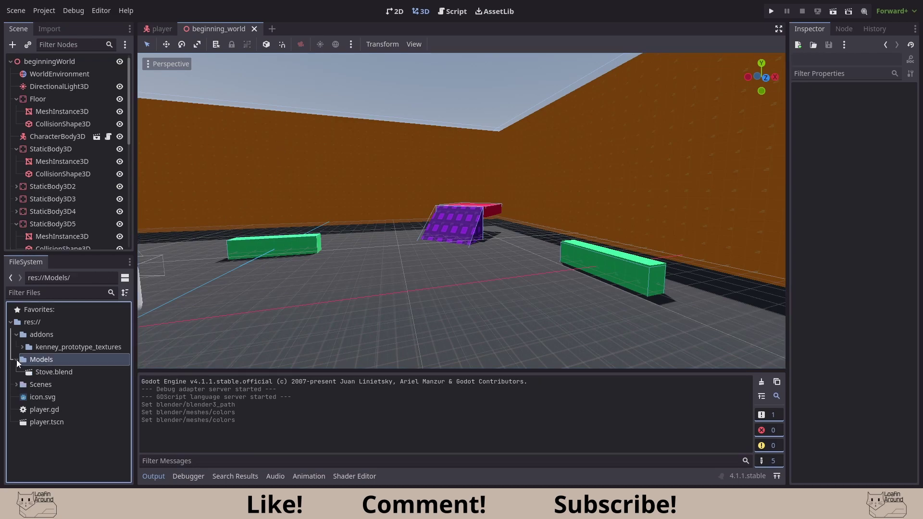
left_click(53, 375)
right_click(61, 376)
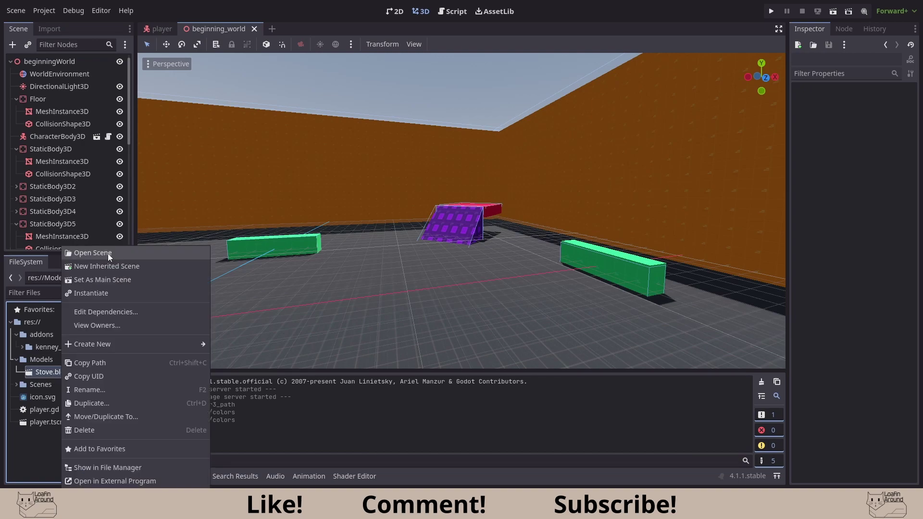
left_click(108, 253)
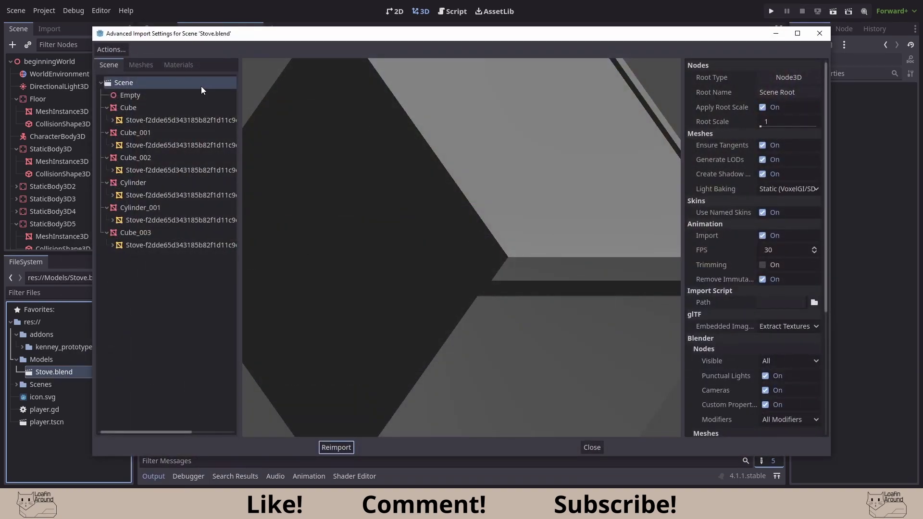
- Preview the stove's Cube, Cube_001, Cube_002 and Cylinder knob parts, then reselect the Scene root
scroll(465, 229, "up", 3)
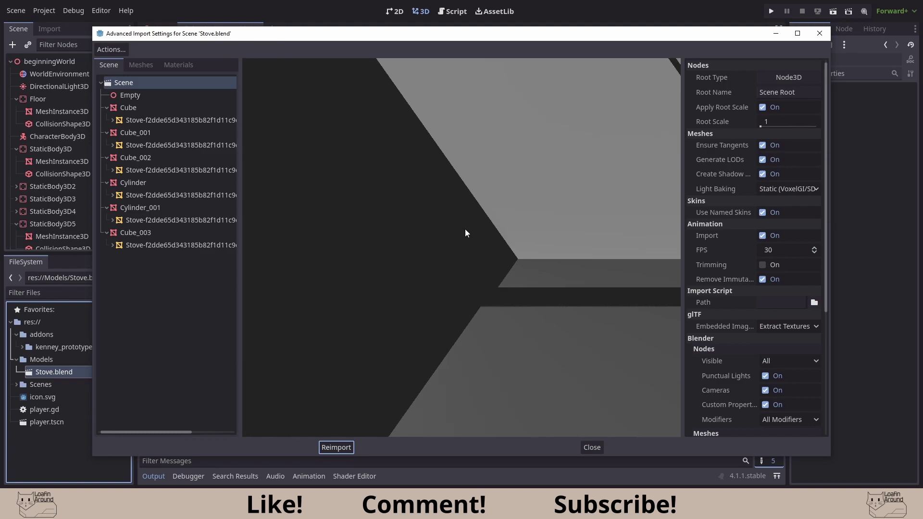
scroll(465, 231, "down", 4)
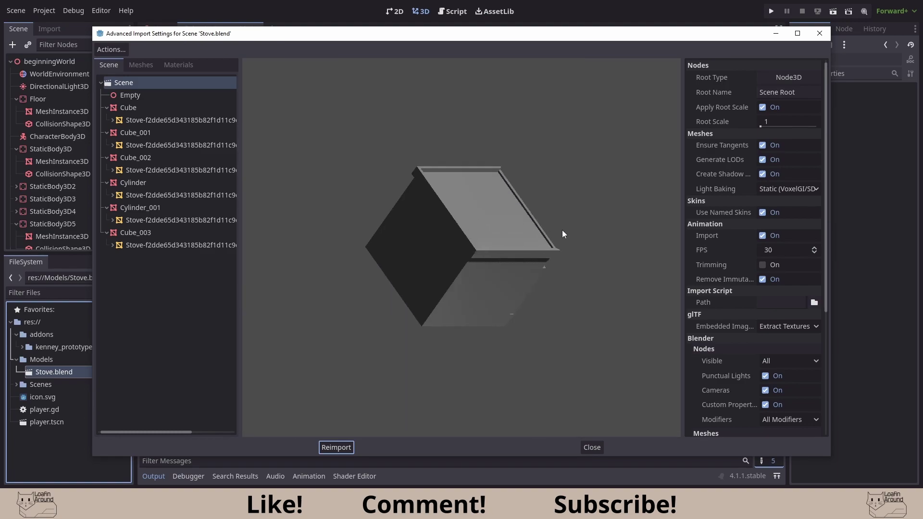
left_click_drag(563, 231, 468, 191)
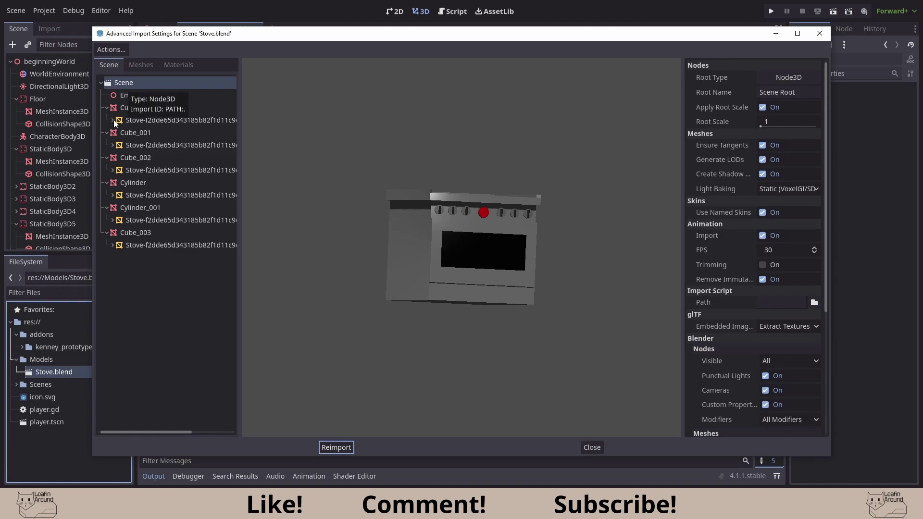
left_click(119, 107)
left_click(129, 134)
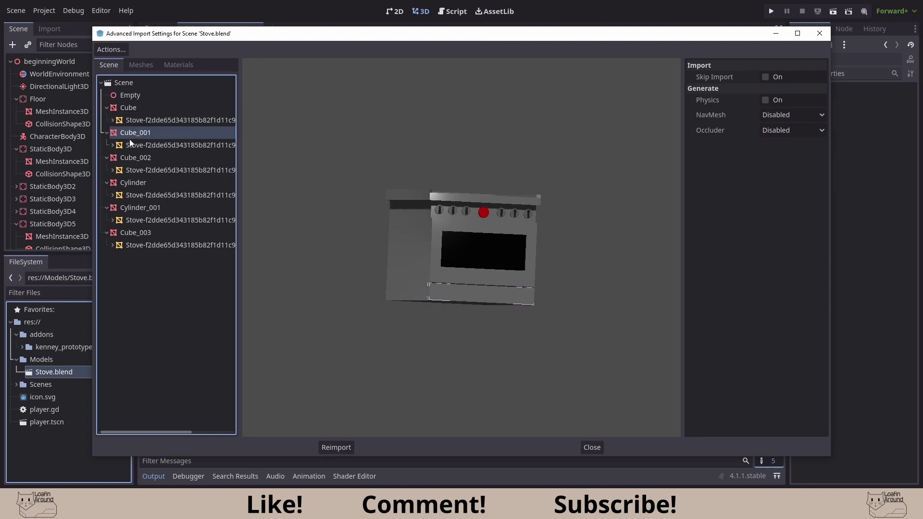
left_click(133, 162)
left_click(134, 184)
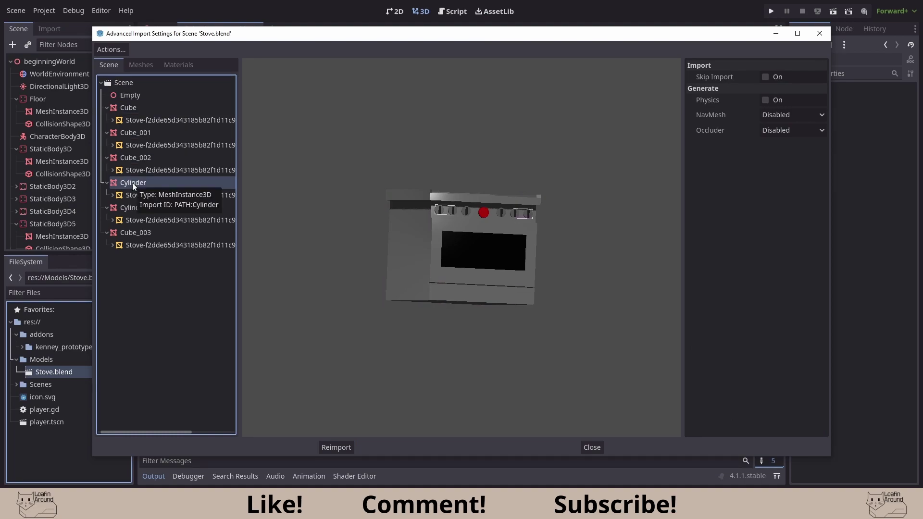
left_click(127, 85)
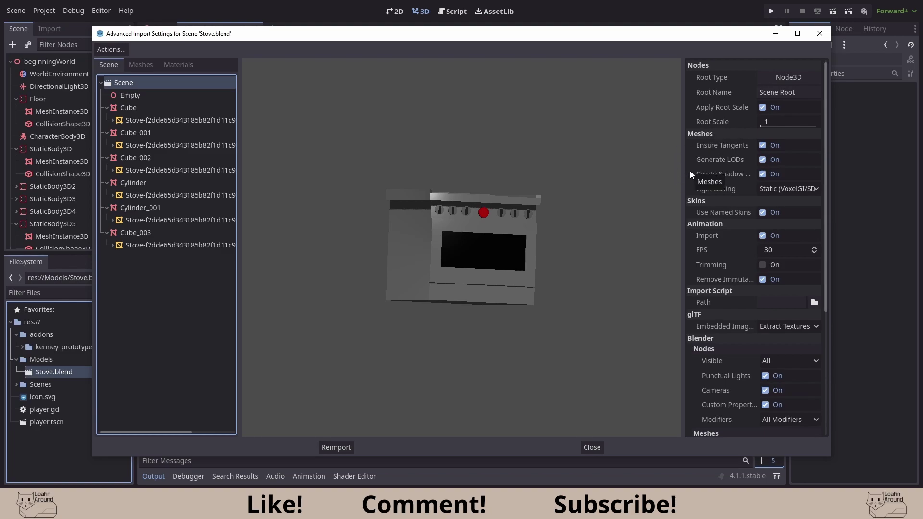
- Disable Animation > Import and scroll through the remaining Stove.blend import options
left_click(764, 236)
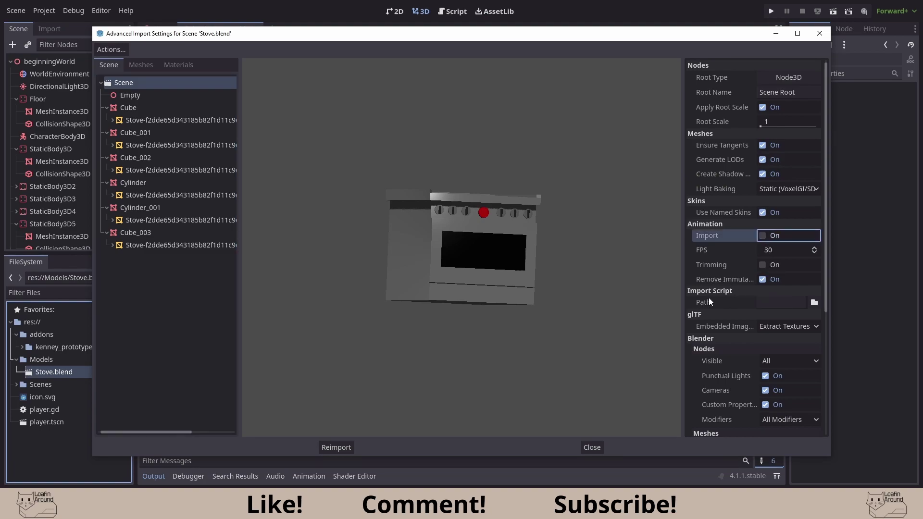
scroll(708, 298, "down", 2)
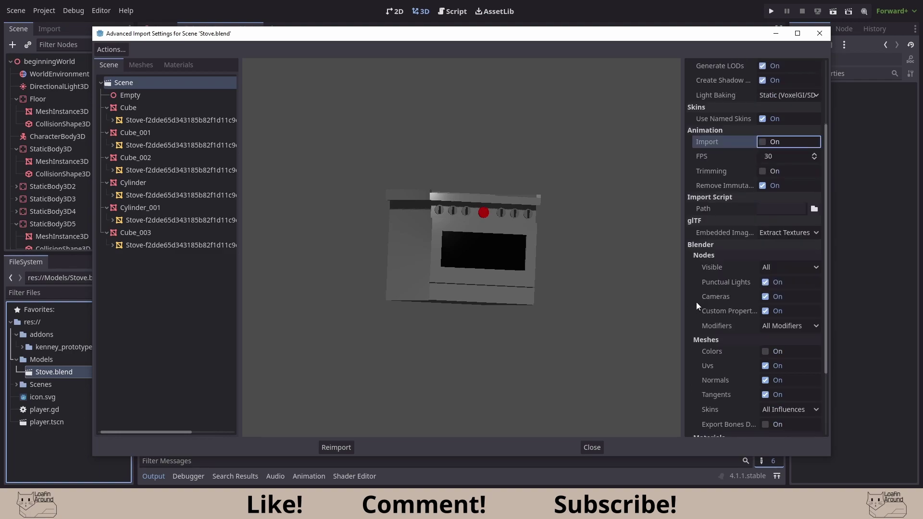
scroll(696, 302, "down", 1)
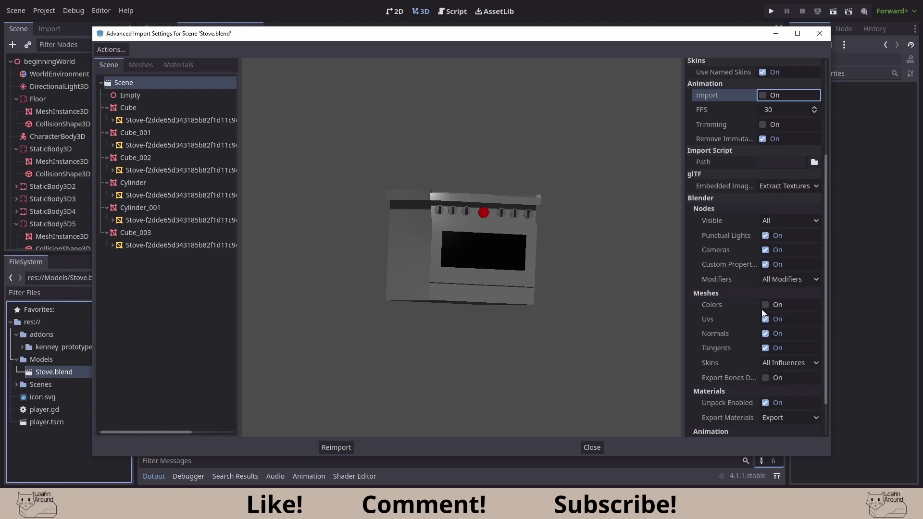
scroll(746, 316, "down", 1)
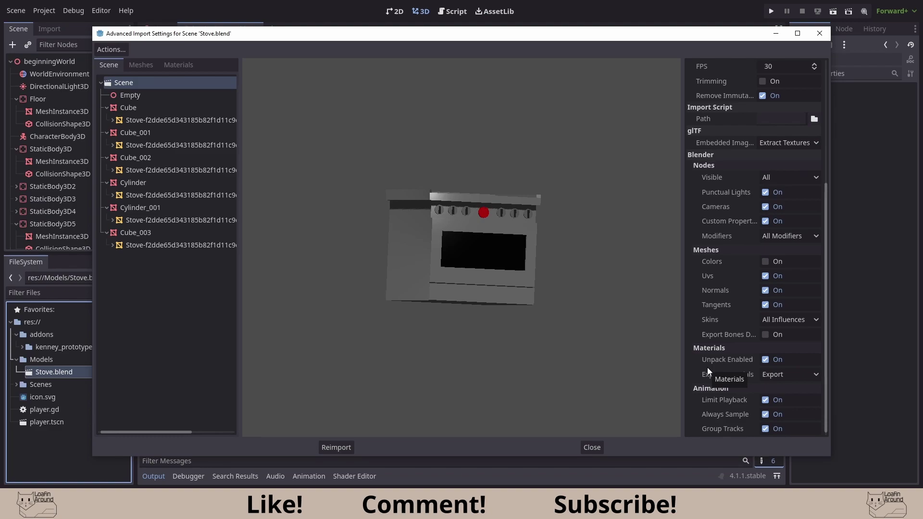
scroll(721, 302, "up", 1)
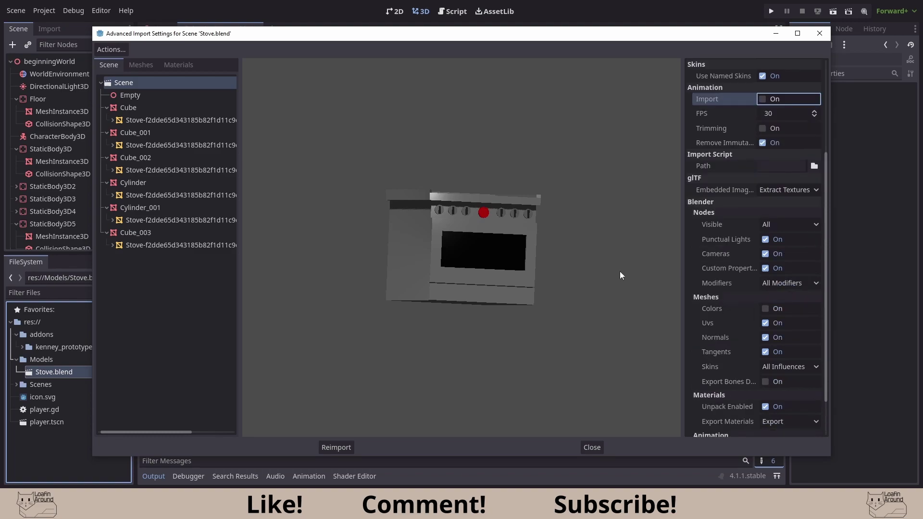
- Preview the imported materials Material.001, Material.002, Material.003 and the red Material
left_click(145, 63)
left_click(171, 66)
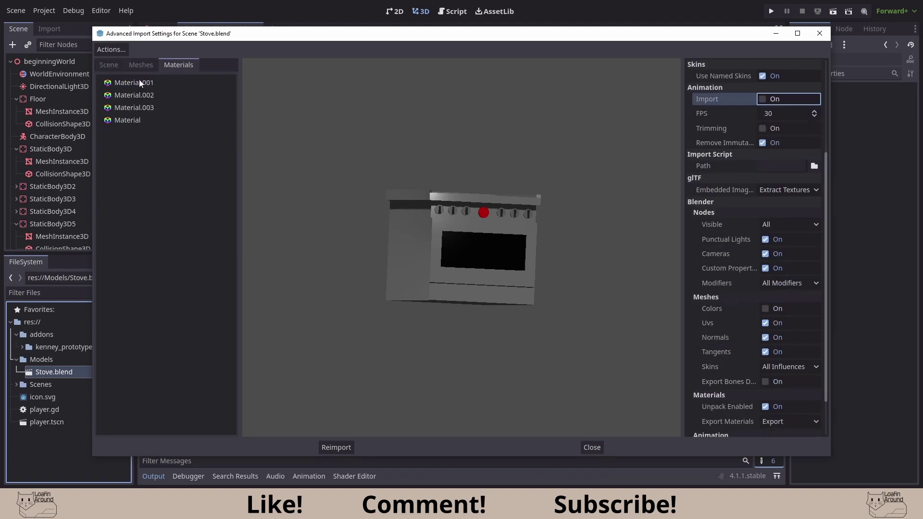
left_click(124, 82)
left_click(127, 96)
left_click(130, 108)
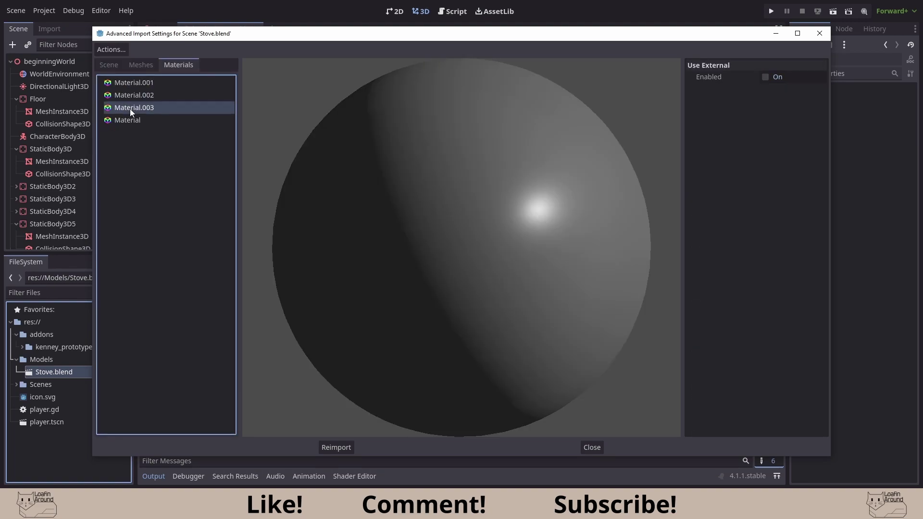
left_click(133, 121)
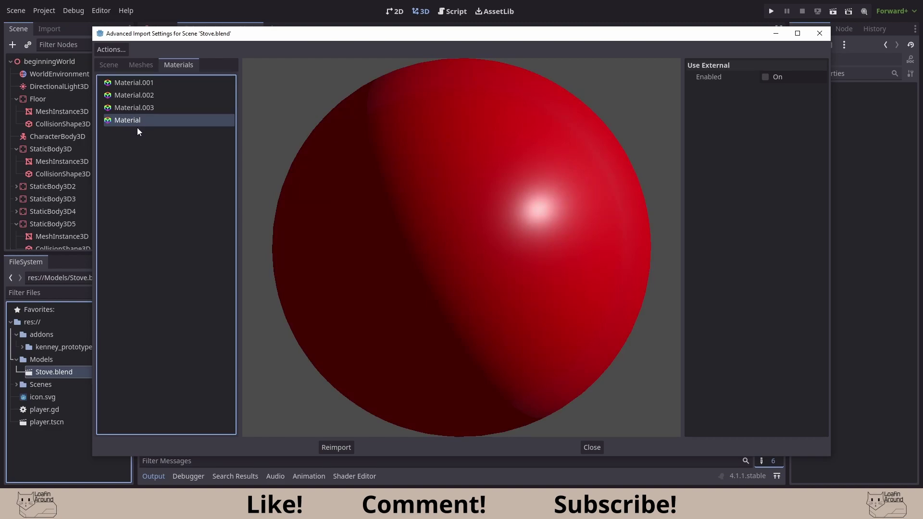
left_click(140, 107)
left_click(143, 95)
left_click(149, 83)
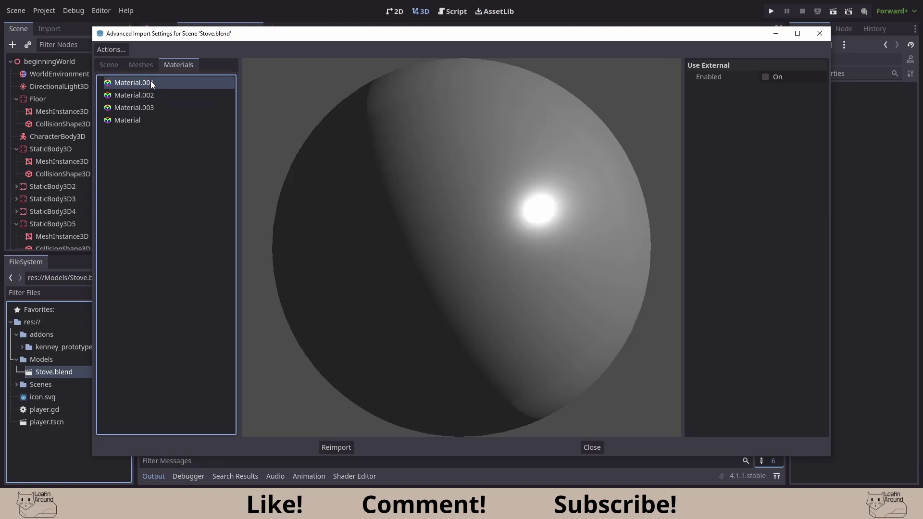
- Back in the scene tree, check the Empty and Cube nodes, then reimport Stove.blend
left_click(142, 66)
left_click(119, 67)
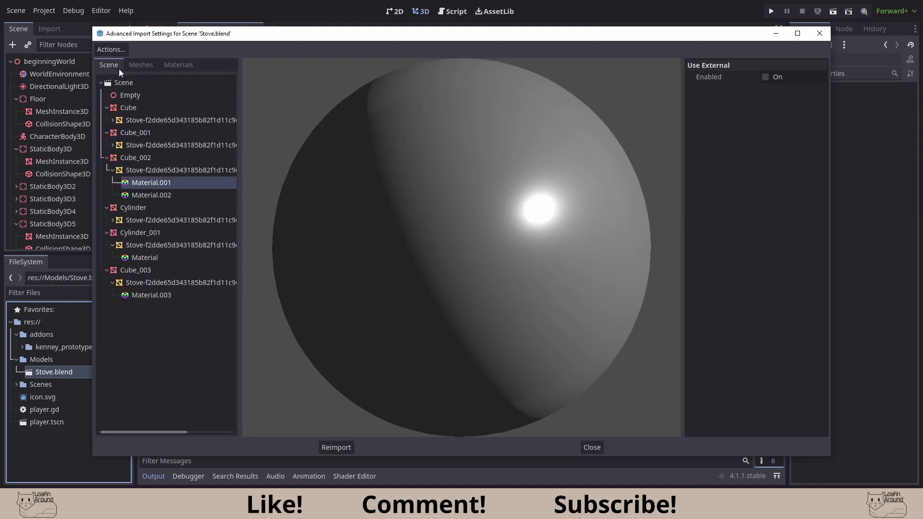
left_click(132, 97)
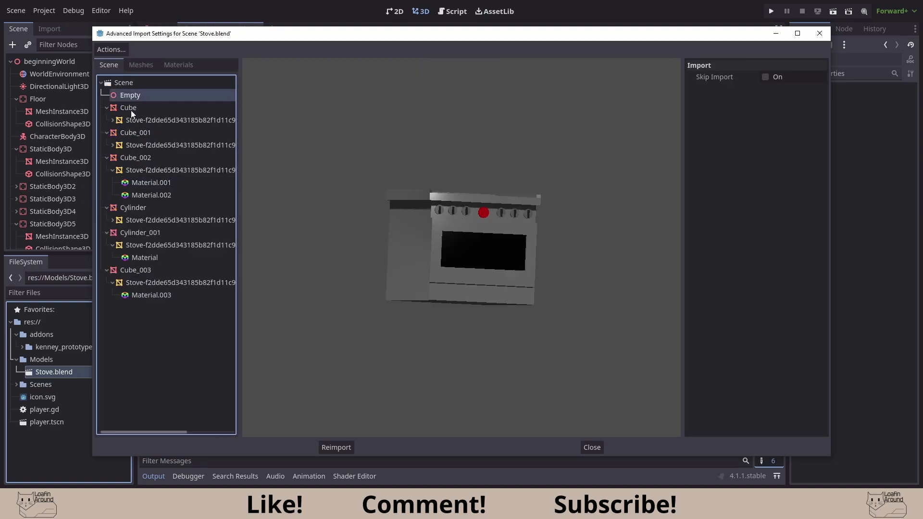
left_click(130, 110)
left_click(338, 448)
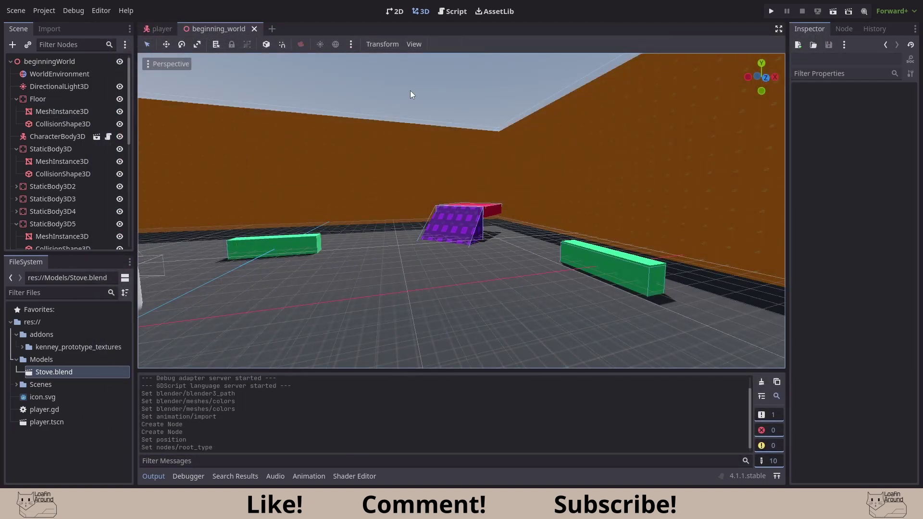
- Create a new scene with a StaticBody3D as its root node
left_click(19, 11)
left_click(33, 27)
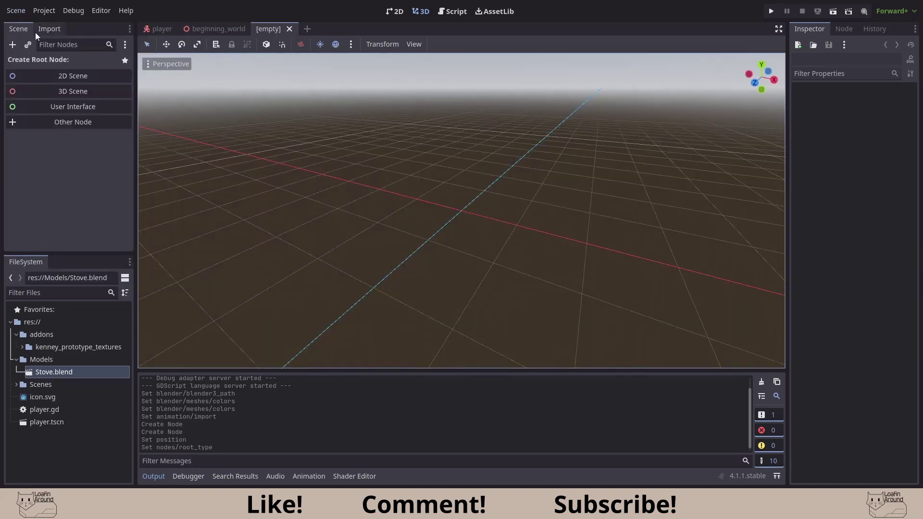
left_click(71, 122)
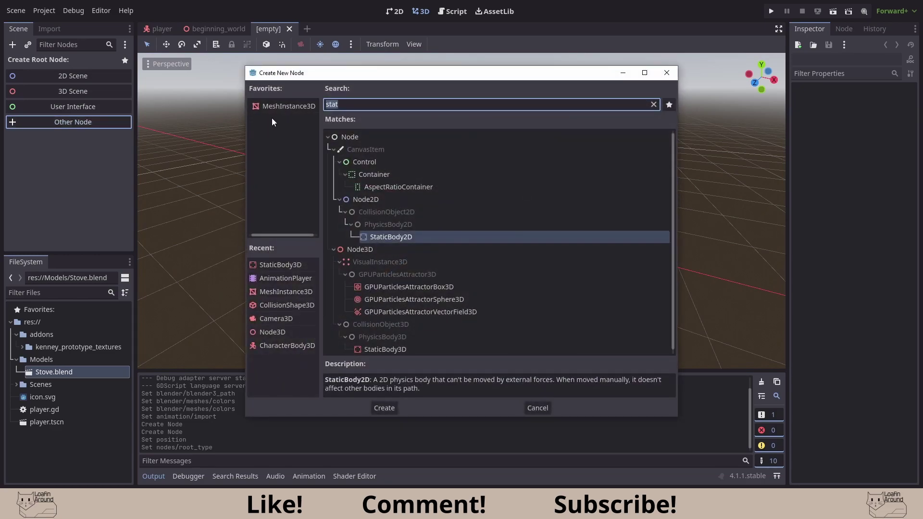
left_click(372, 349)
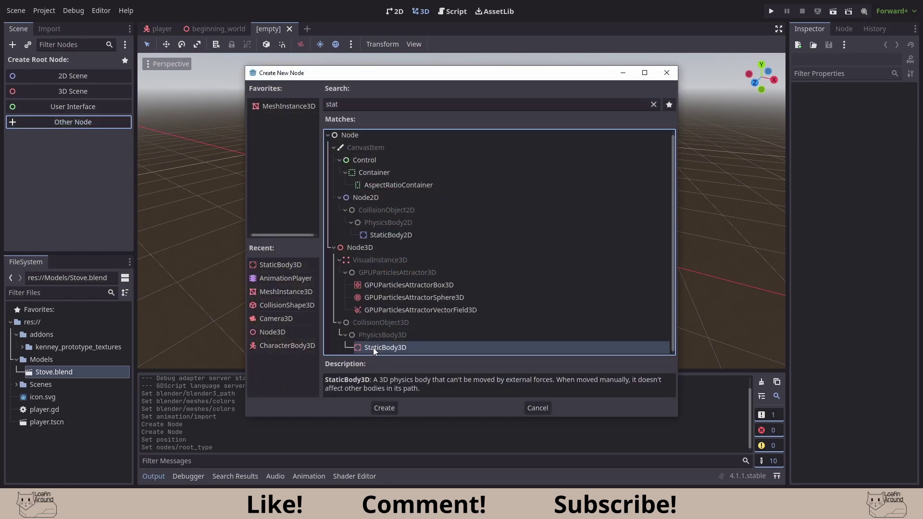
left_click(380, 408)
- Add the Stove.blend model under the StaticBody3D and reset its position to the origin
left_click_drag(74, 371, 368, 232)
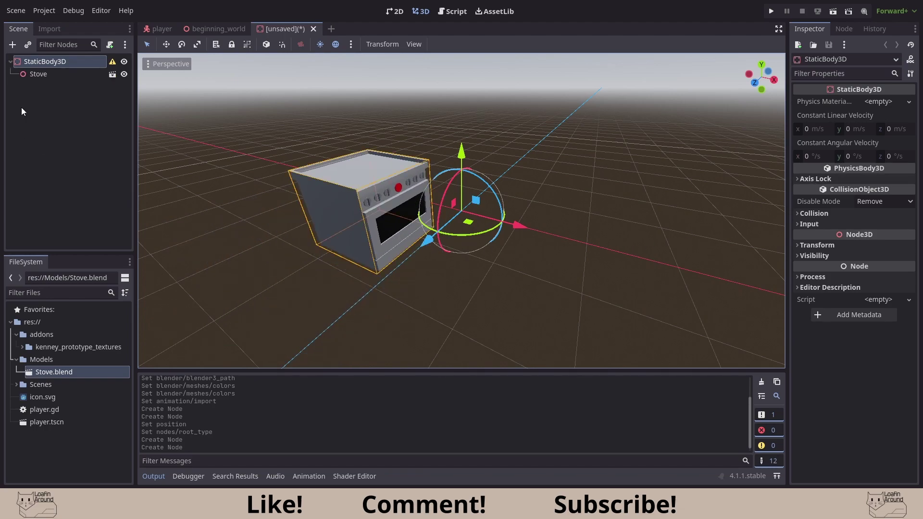
left_click(27, 73)
left_click(880, 100)
left_click(912, 111)
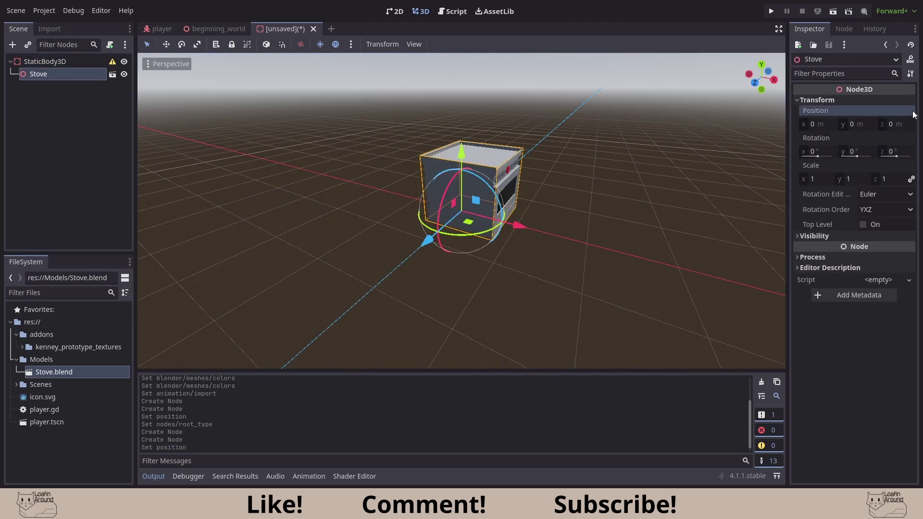
left_click(104, 89)
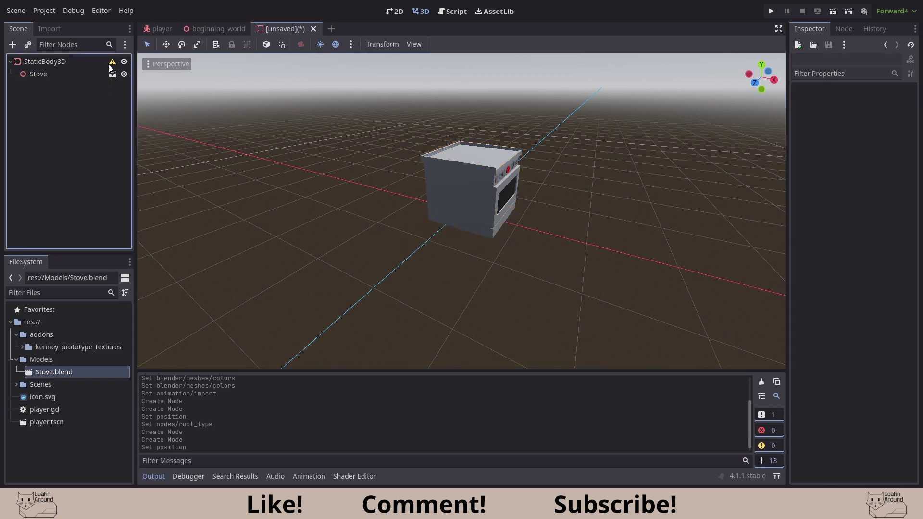
mouse_move(112, 68)
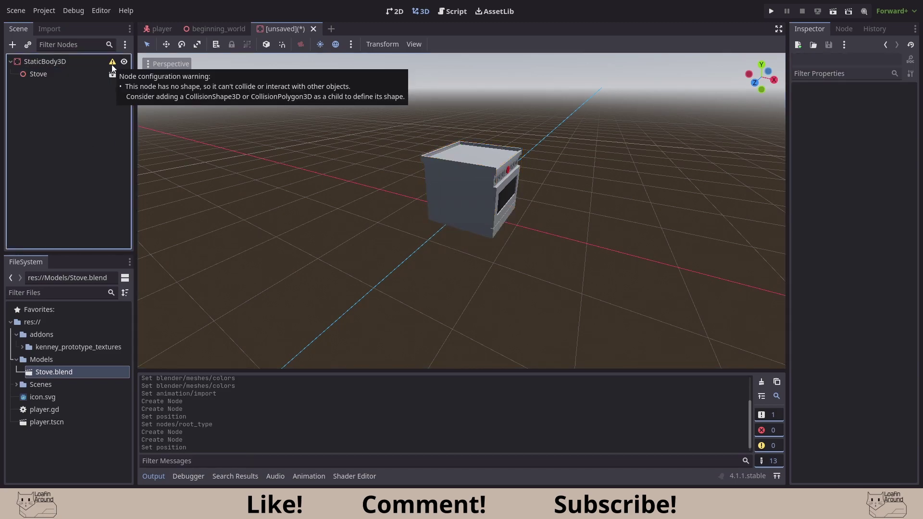
- Add a CollisionShape3D child to the StaticBody3D with a new BoxShape3D shape
right_click(56, 63)
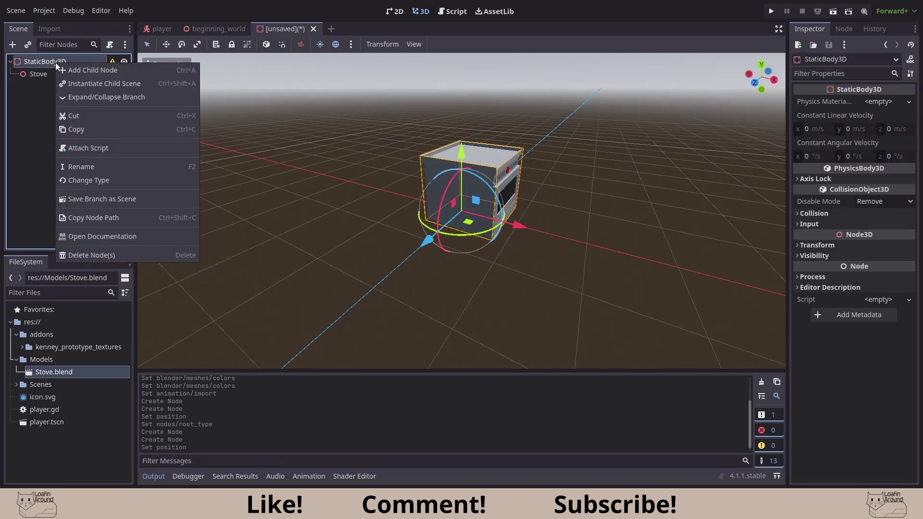
left_click(69, 68)
type("co")
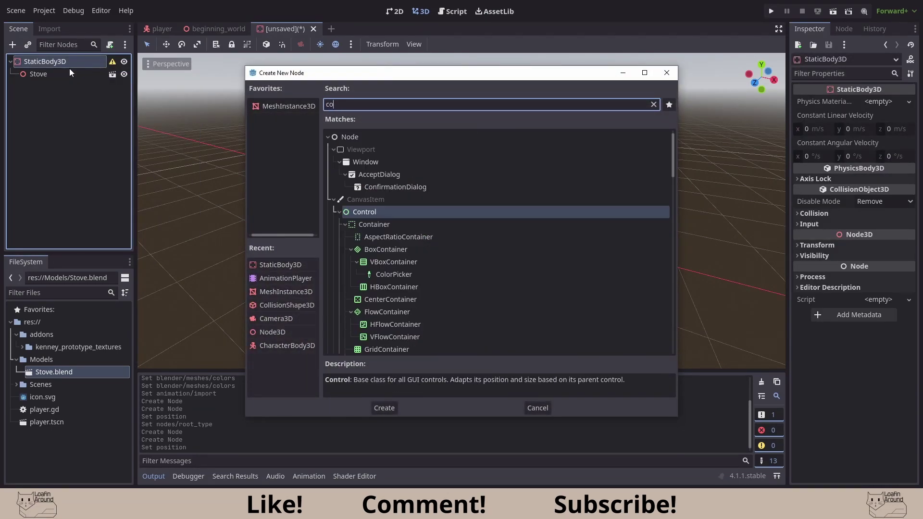
type("ll")
double_click(365, 242)
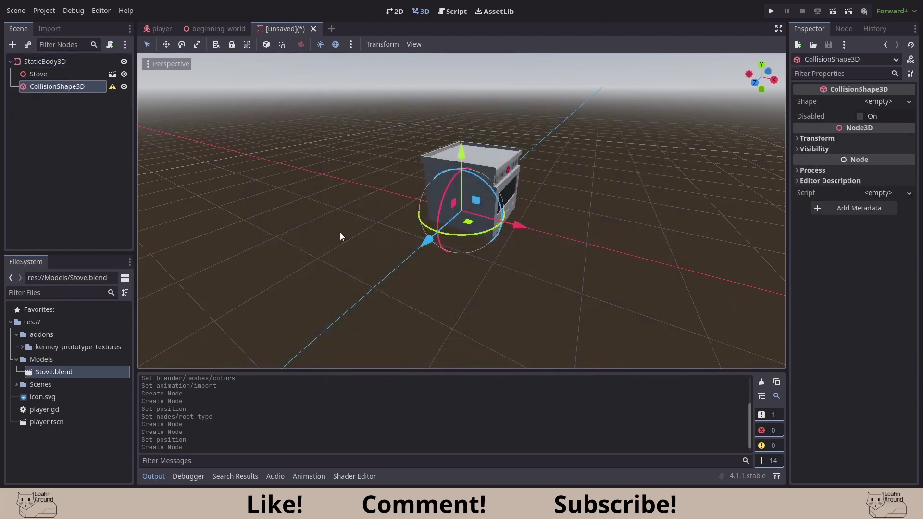
mouse_move(114, 91)
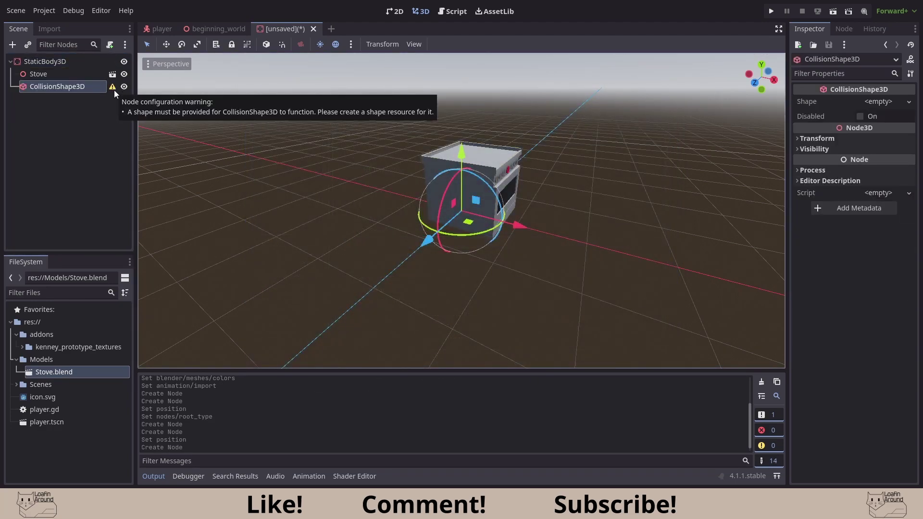
left_click(910, 103)
left_click(848, 139)
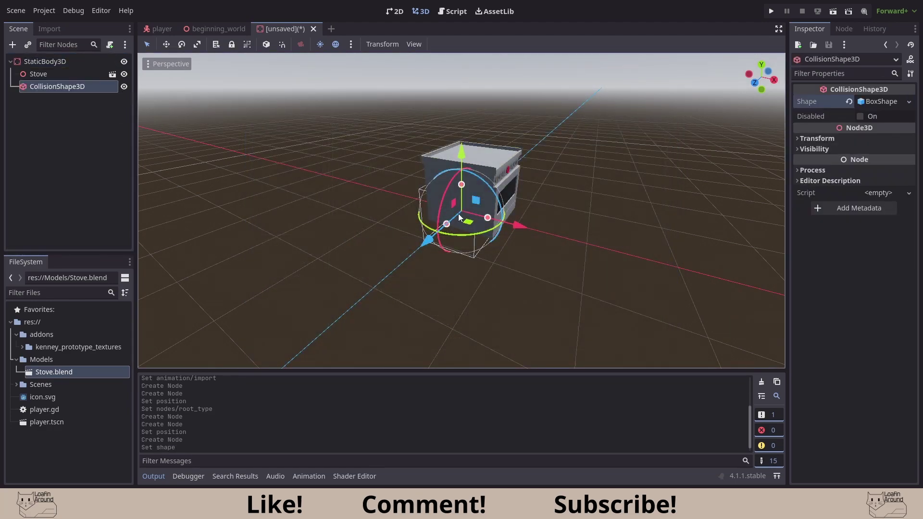
- Raise, shift along X and scale the collision box to enclose the stove
left_click_drag(466, 153, 482, 116)
left_click_drag(519, 197, 537, 201)
key("r")
left_click_drag(477, 126, 478, 127)
left_click_drag(445, 210, 449, 214)
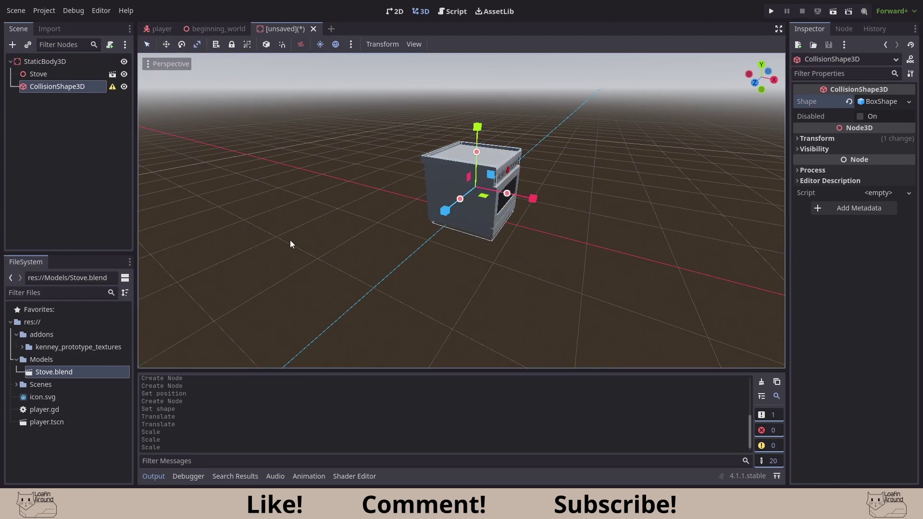
- Rename the StaticBody3D root node to Stove
right_click(59, 61)
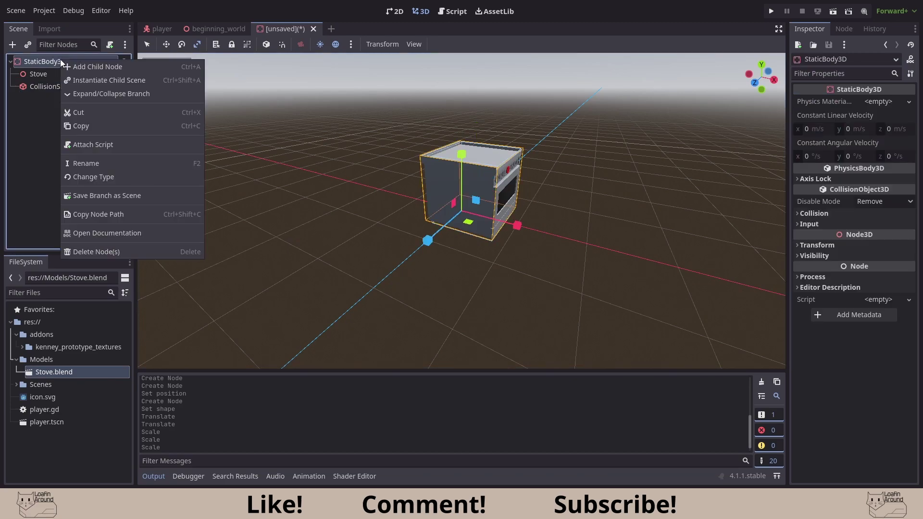
left_click(88, 163)
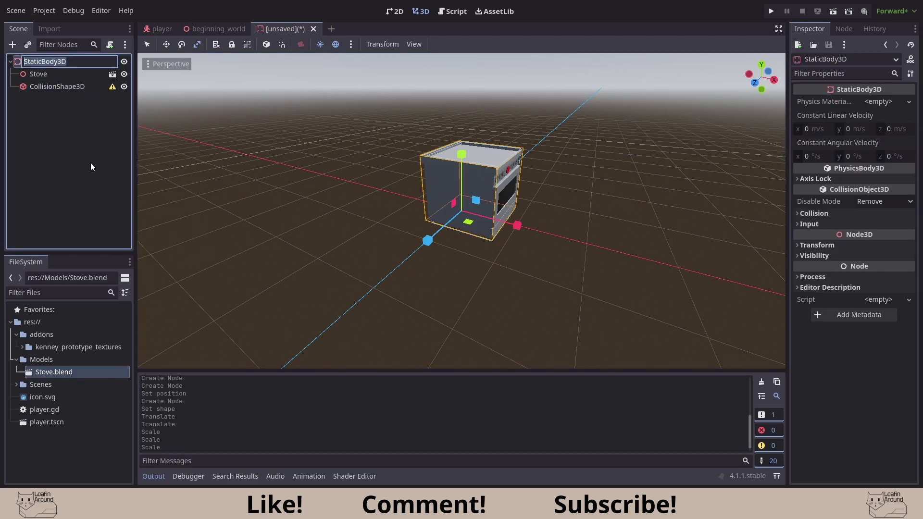
type("Stove")
key("Return")
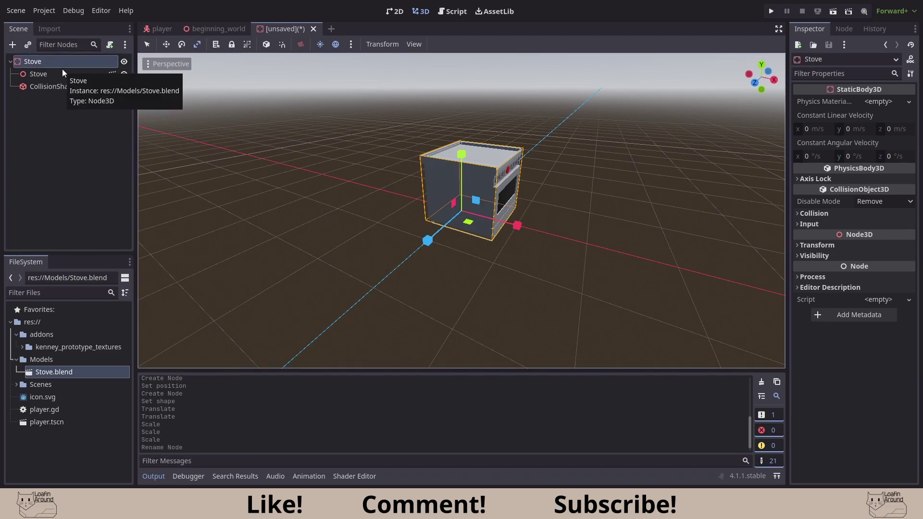
- Save the scene as stove.tscn in the res://Scenes folder
key("ctrl+s")
double_click(428, 144)
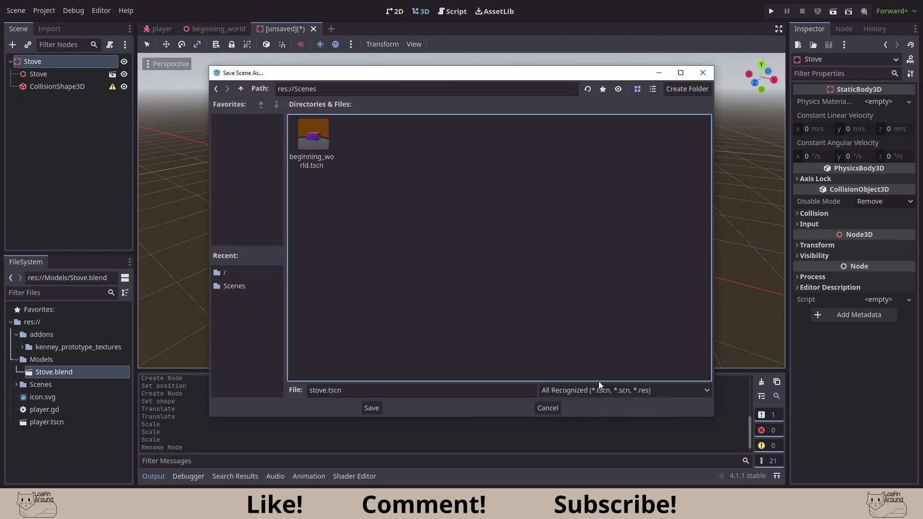
left_click(372, 408)
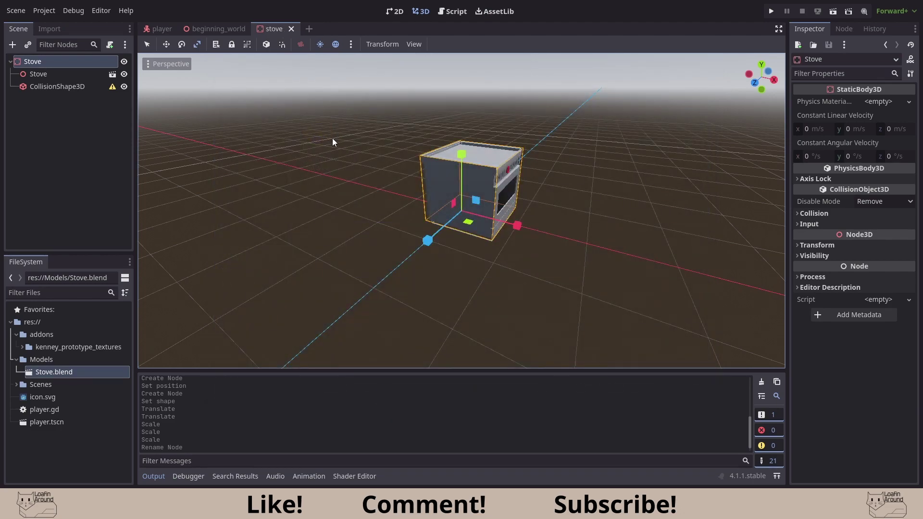
- Drop an instance of stove.tscn into the beginning_world scene
left_click(208, 28)
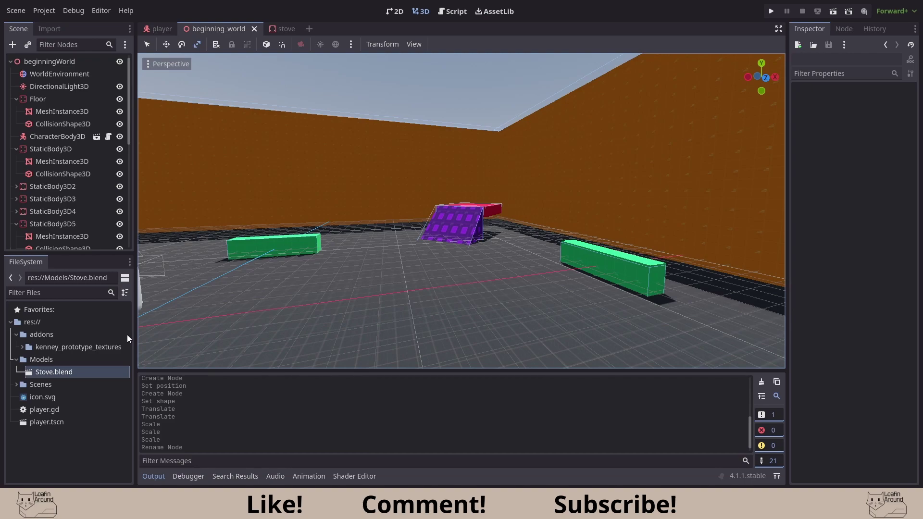
left_click(16, 385)
left_click_drag(50, 410, 407, 275)
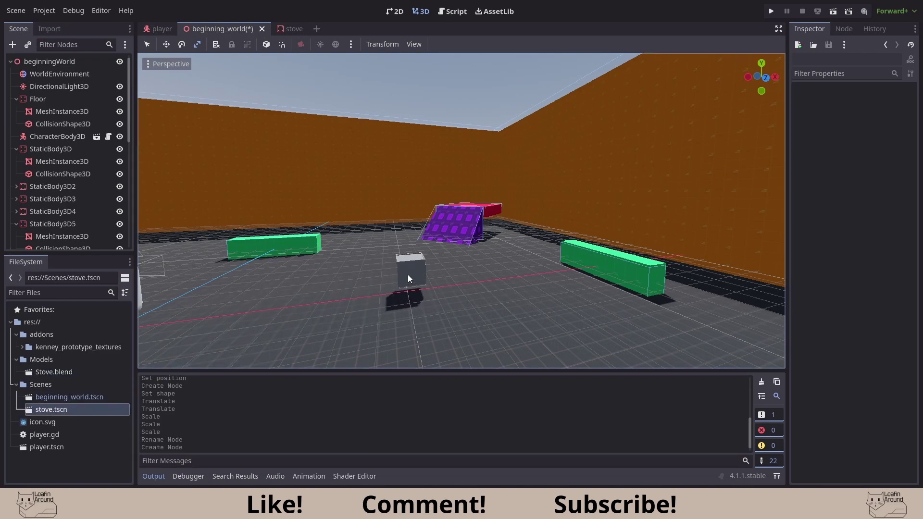
scroll(412, 269, "up", 2)
middle_click_drag(413, 268, 371, 232)
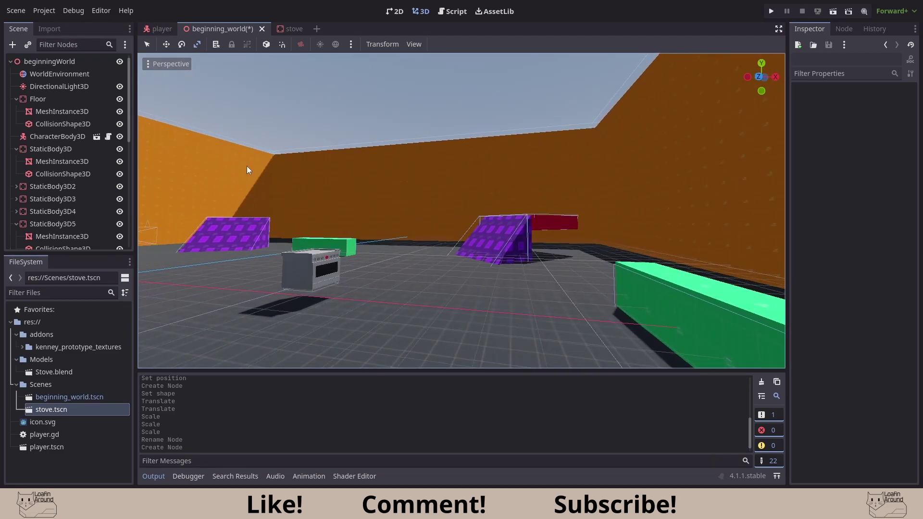
scroll(30, 224, "down", 8)
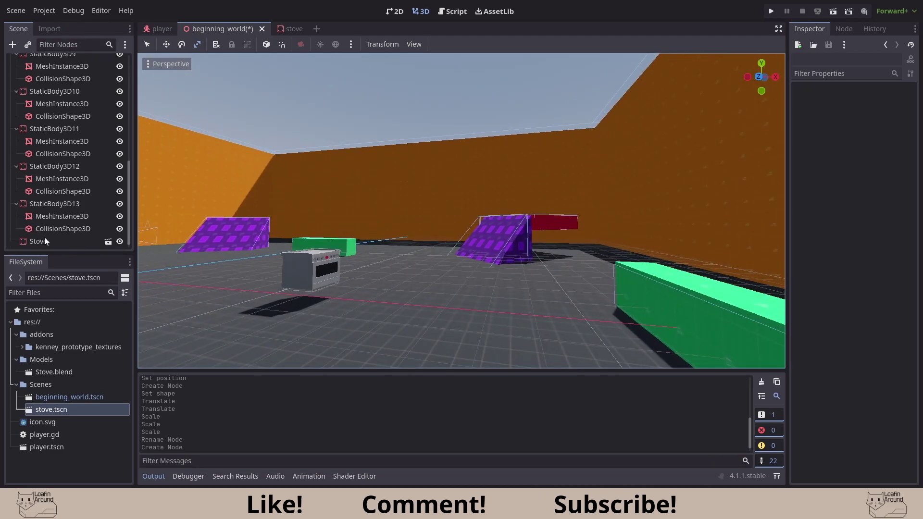
- Move the Stove instance down along Y onto the floor
left_click(44, 240)
left_click(165, 43)
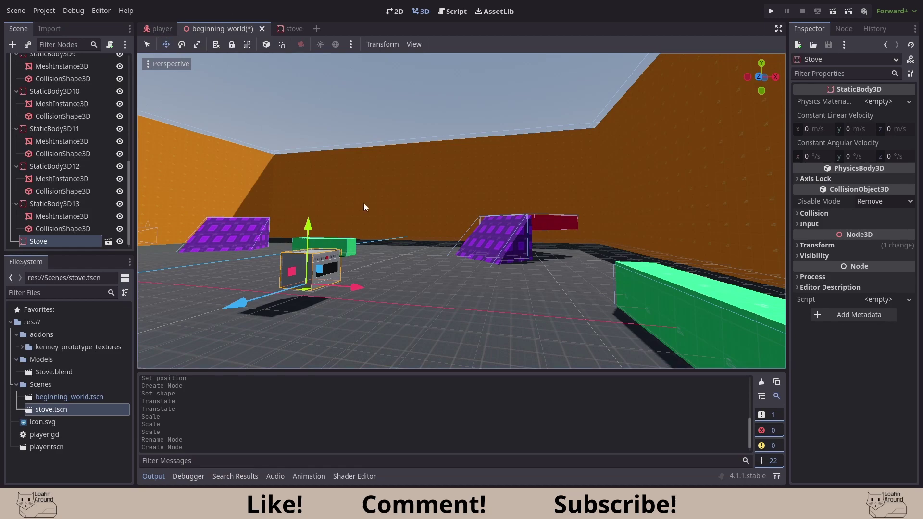
left_click_drag(308, 230, 316, 248)
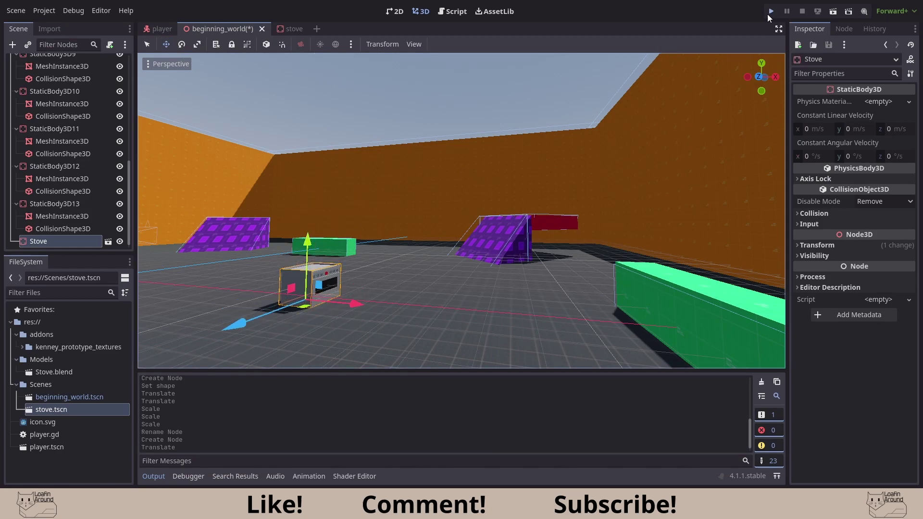
- Play the game and walk the player repeatedly into the stove to confirm its collision blocks movement
left_click(770, 11)
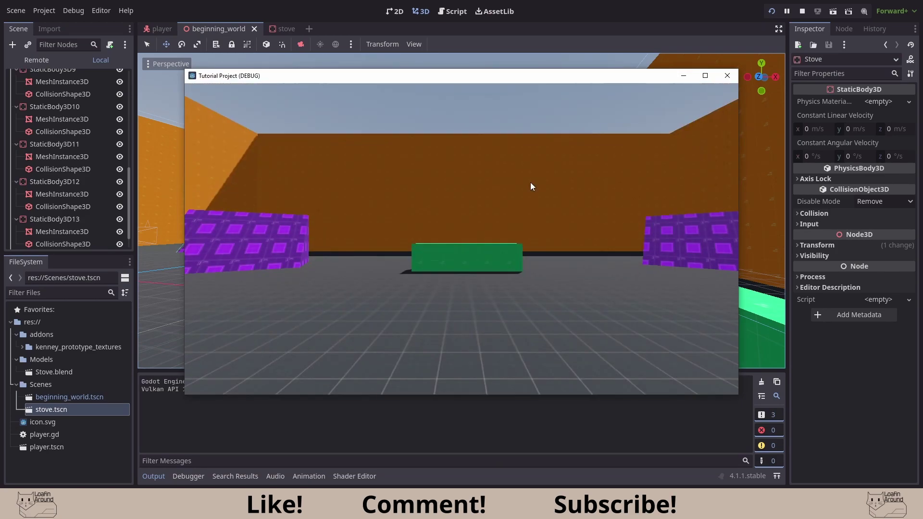
left_click(531, 186)
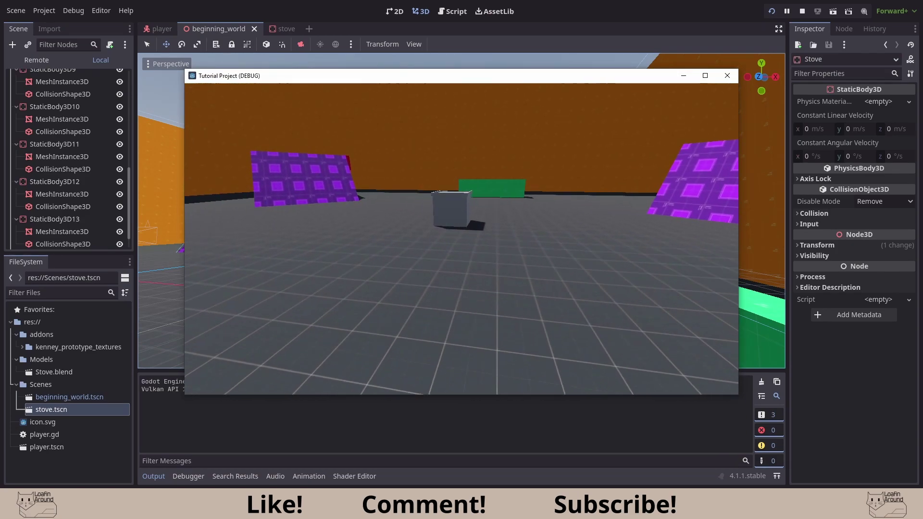
key("w")
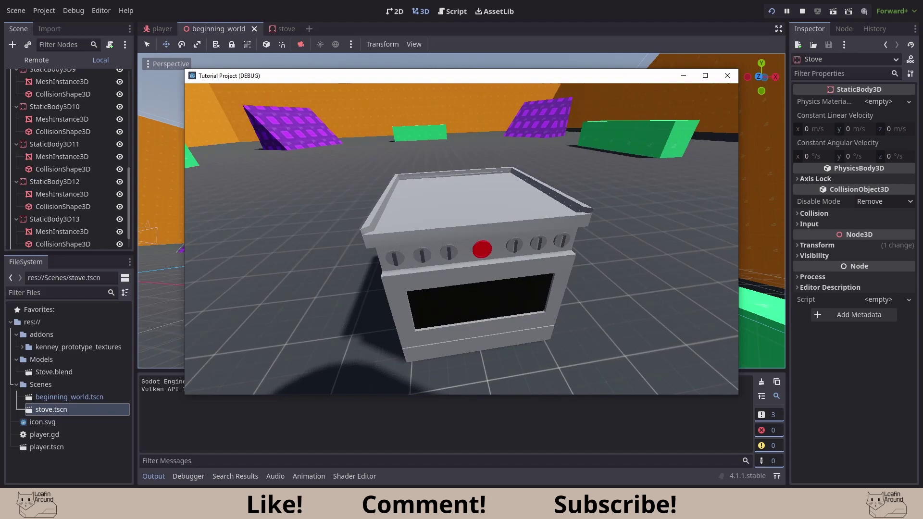
key("w")
key("w")
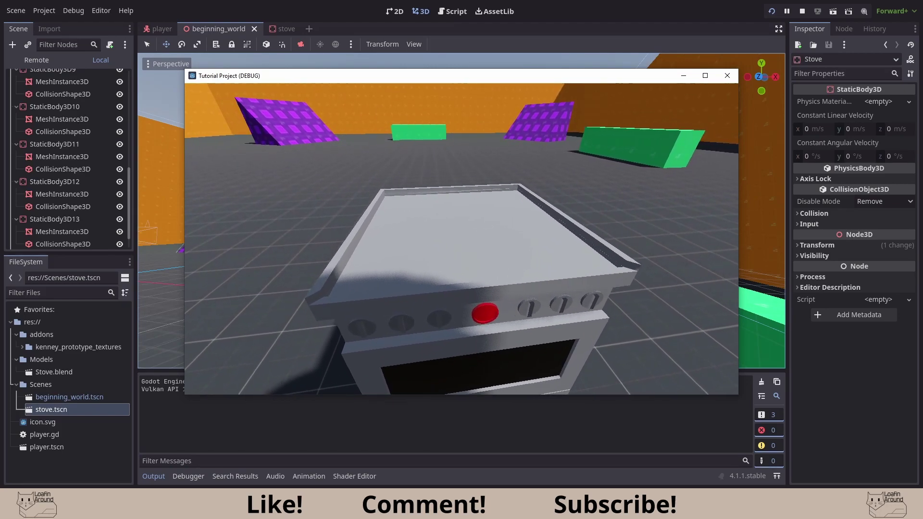
key("s")
key("w")
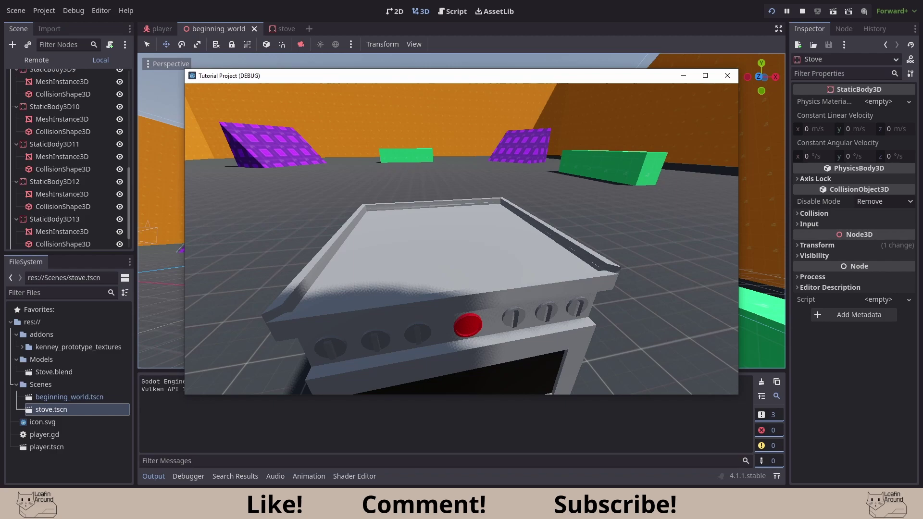
key("s")
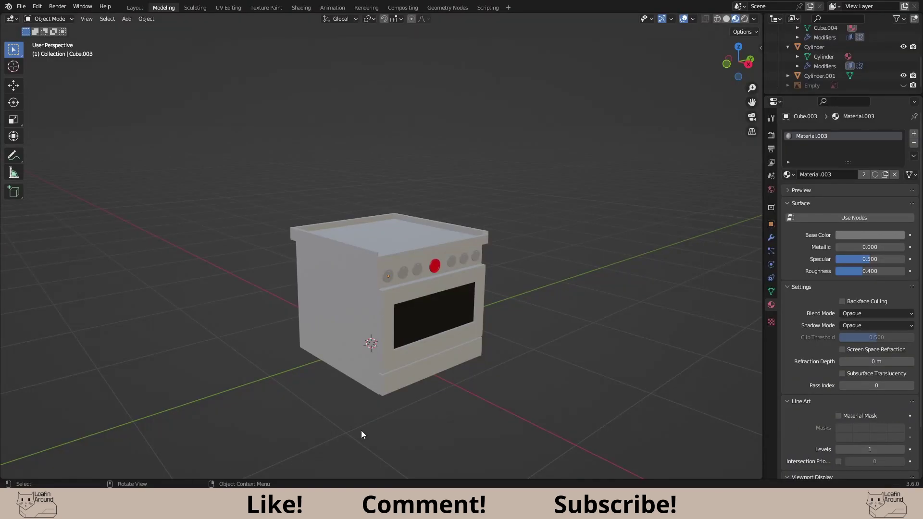
- Change the knobs' Material.003 base colour to dark purple and save over Stove.blend
left_click(405, 273)
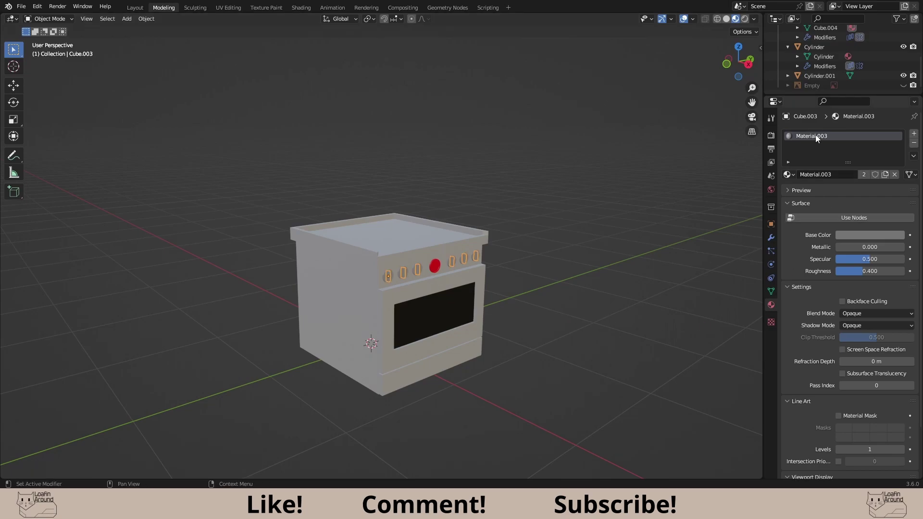
left_click(855, 234)
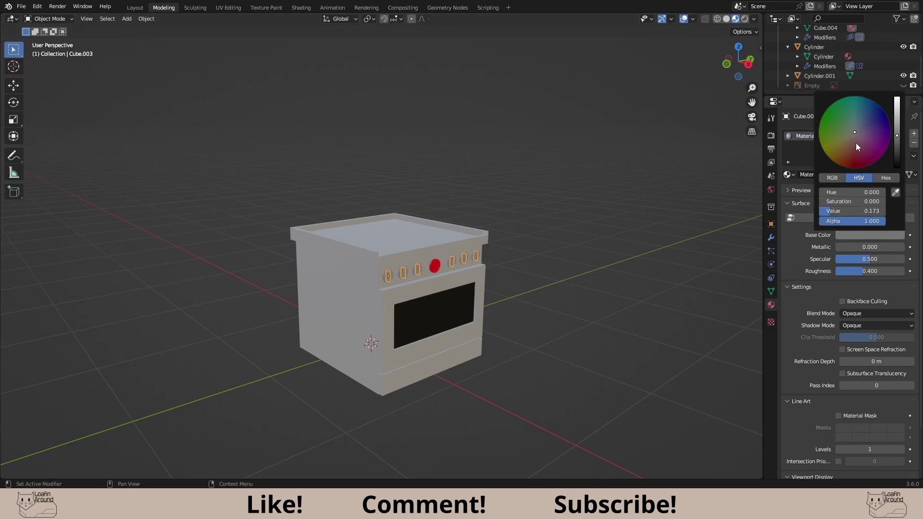
left_click_drag(856, 143, 877, 129)
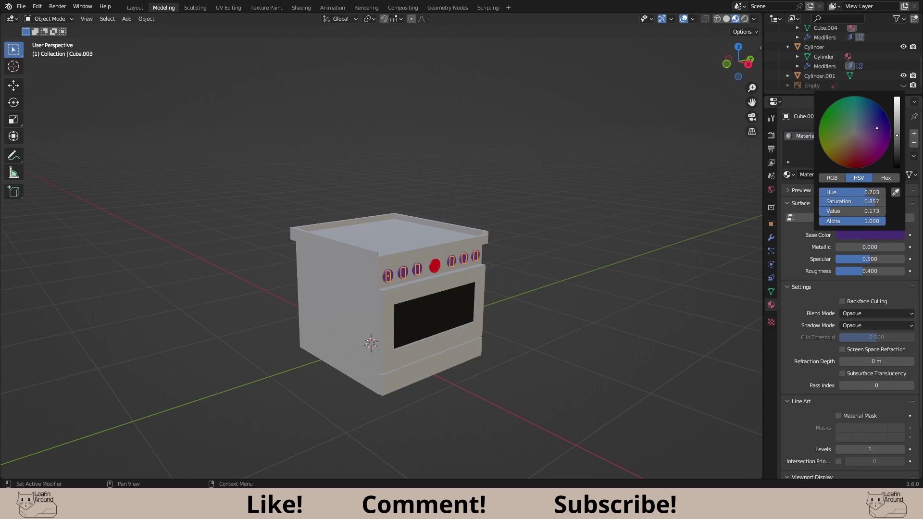
left_click(656, 204)
key("ctrl+shift+s")
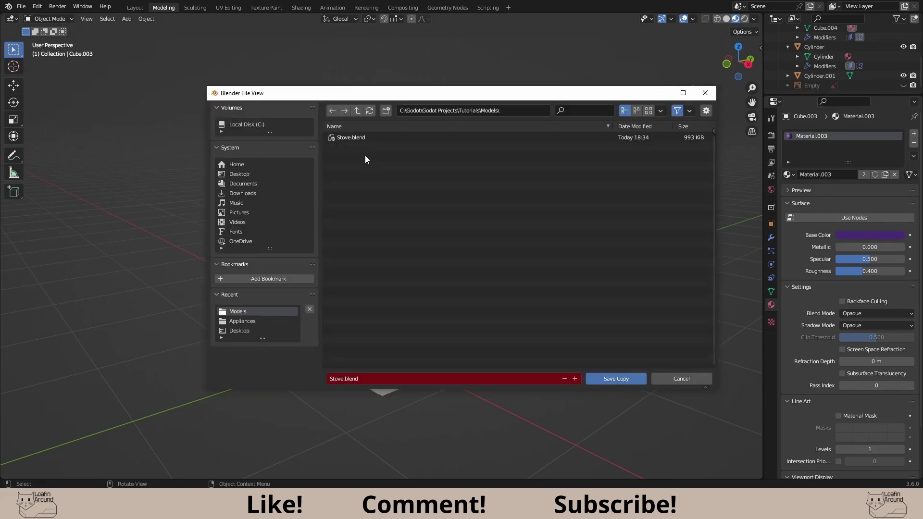
left_click(628, 377)
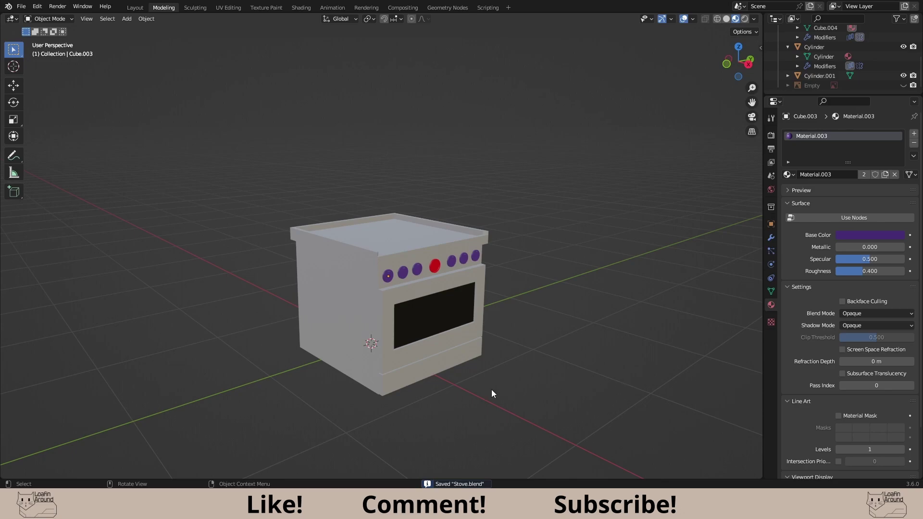
- Back in Godot's beginning_world, orbit and zoom in on the reimported stove's purple knobs
key("alt+Tab")
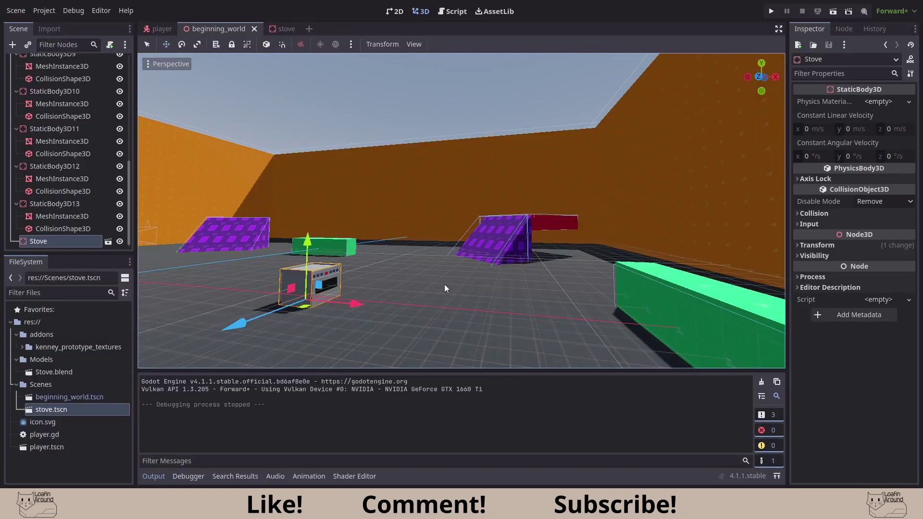
middle_click_drag(302, 278, 477, 230)
scroll(477, 231, "up", 10)
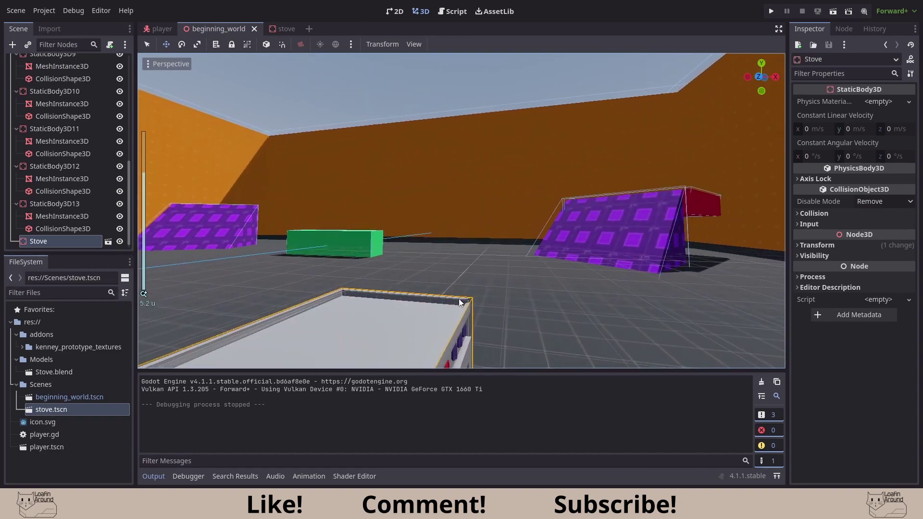
middle_click_drag(459, 299, 457, 276)
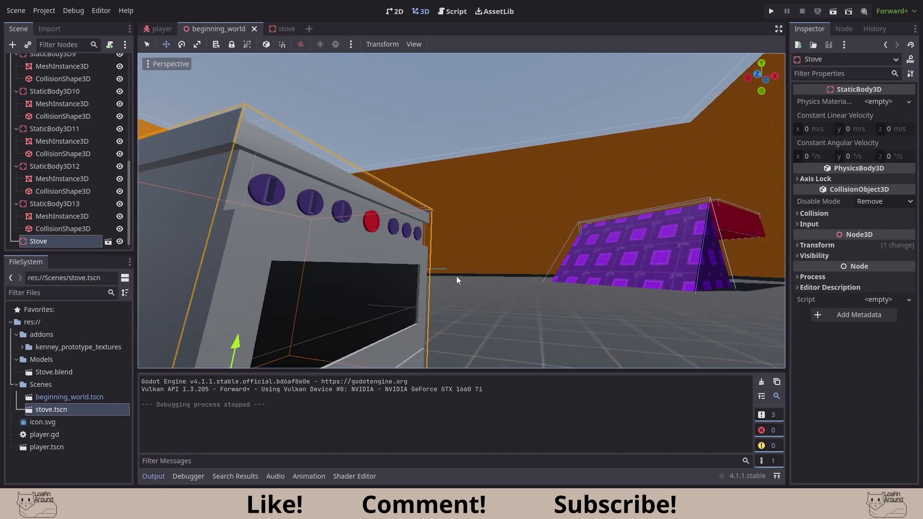